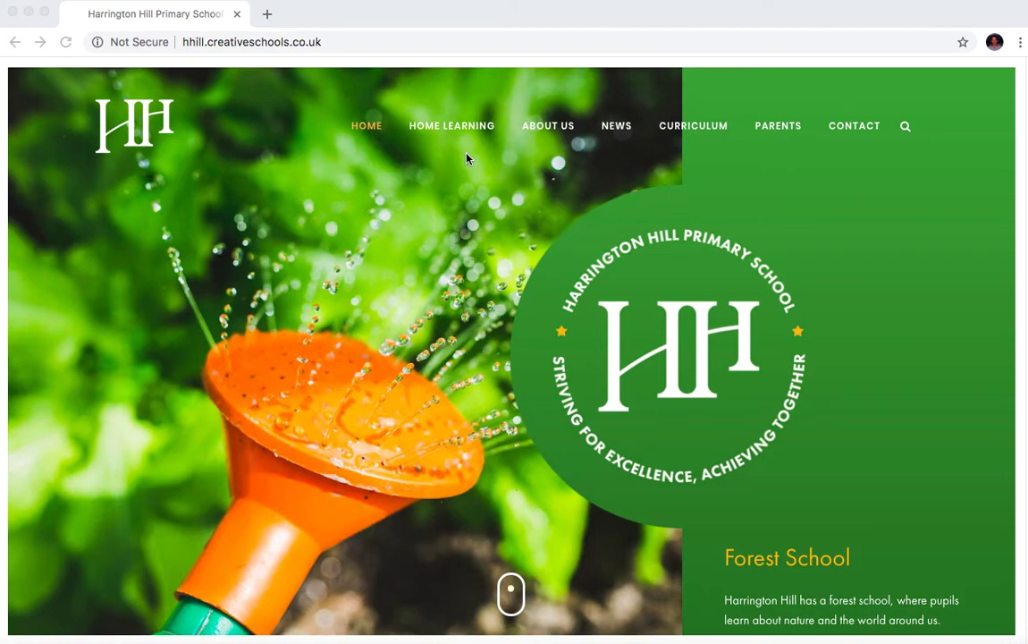
Step: Open the website's login page through the Login link in the footer of the school's home page
key("XF86AudioRaiseVolume")
left_click(371, 42)
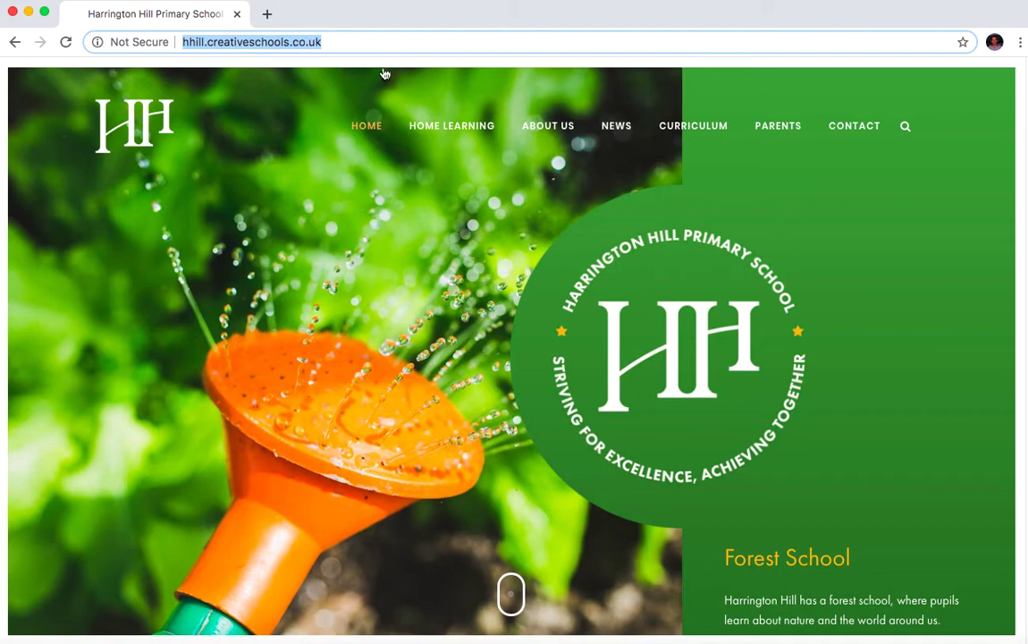
mouse_move(495, 211)
scroll(651, 304, "down", 10)
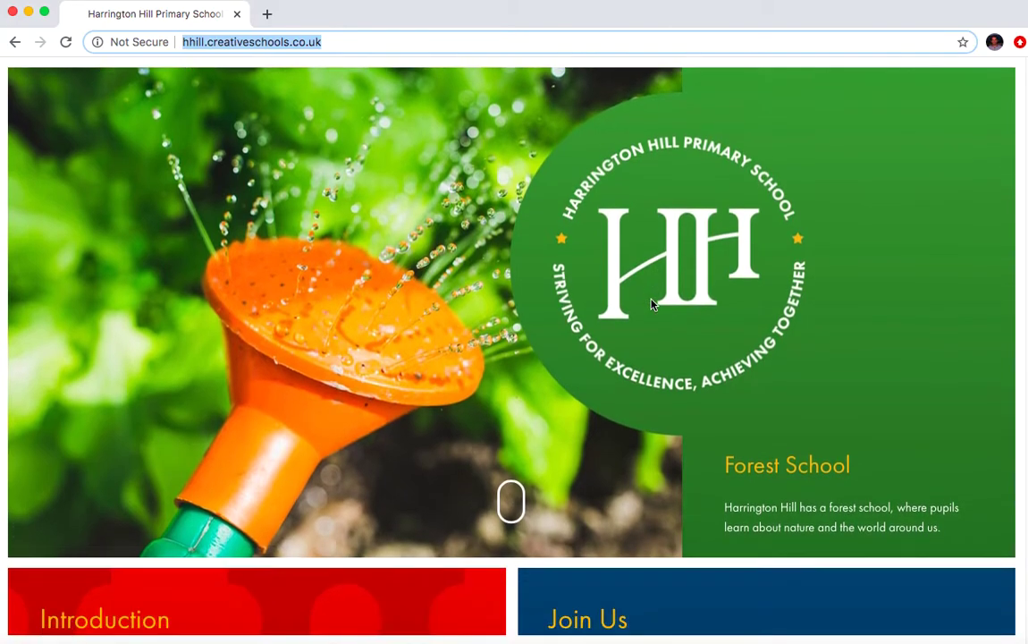
scroll(651, 302, "down", 10)
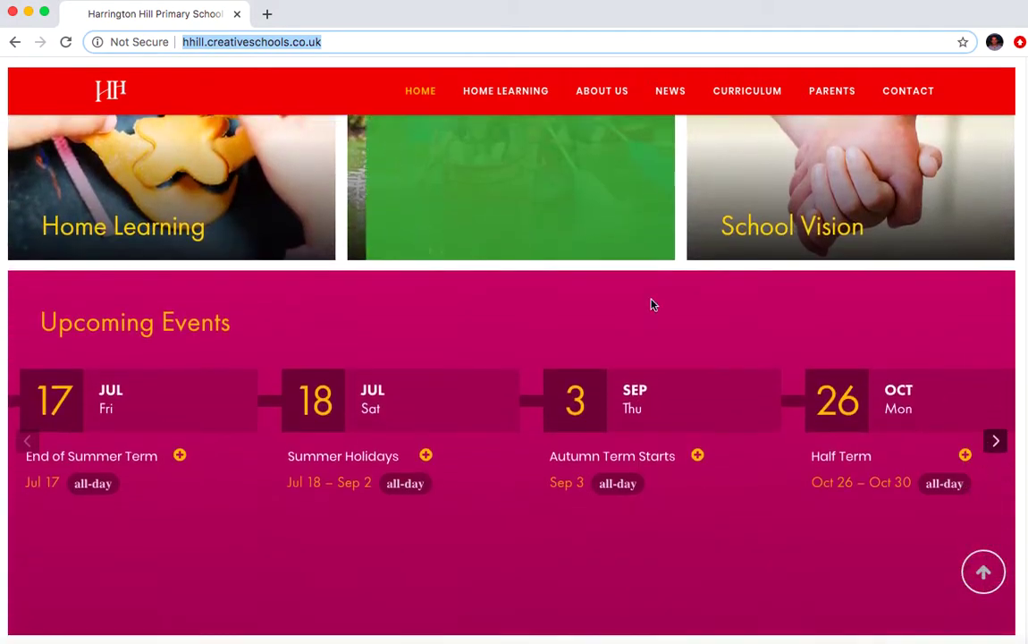
scroll(653, 302, "down", 2)
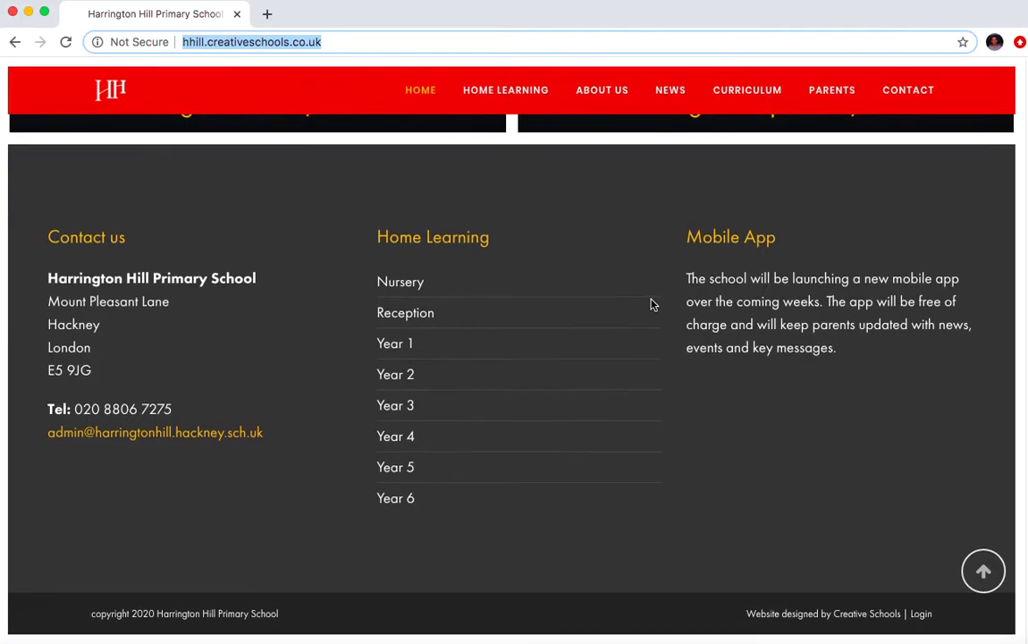
left_click(921, 615)
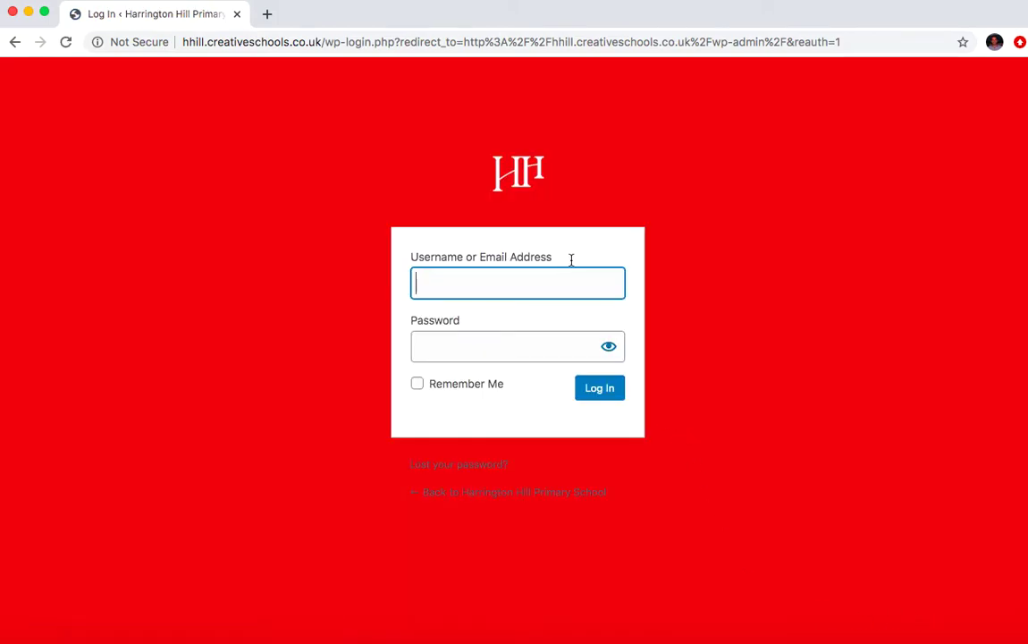
Step: Log in as testuser with the account password and decline to save the password in the browser
type("testuser")
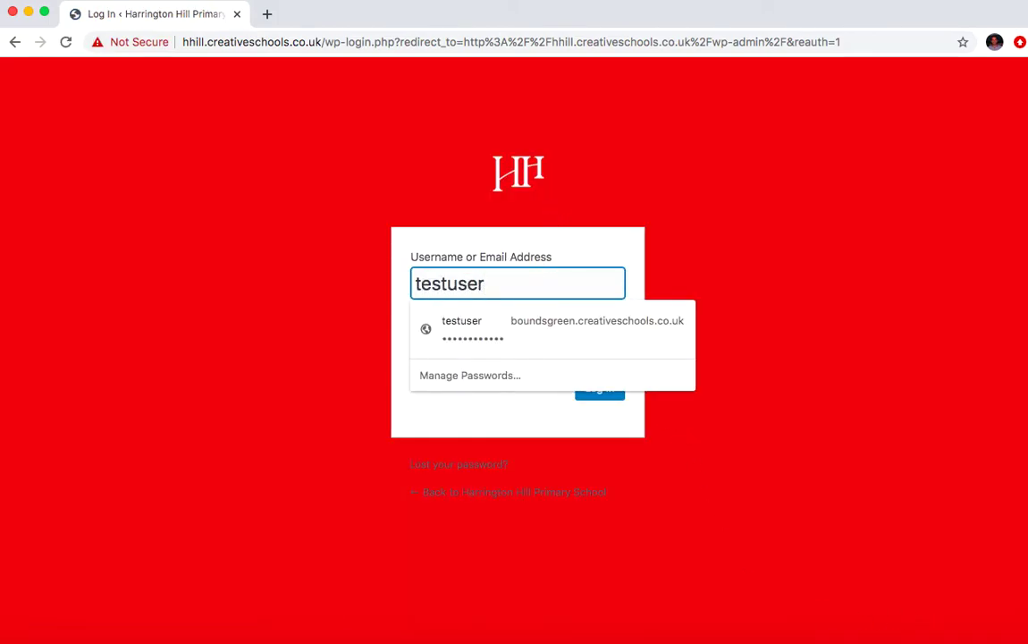
key("Tab")
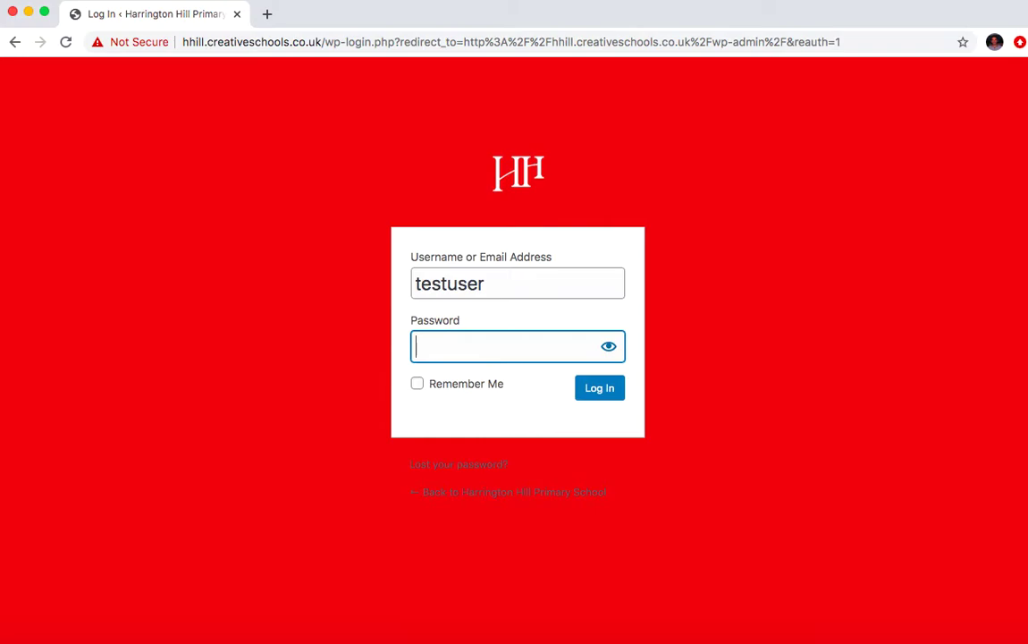
type("••••••••••••••••")
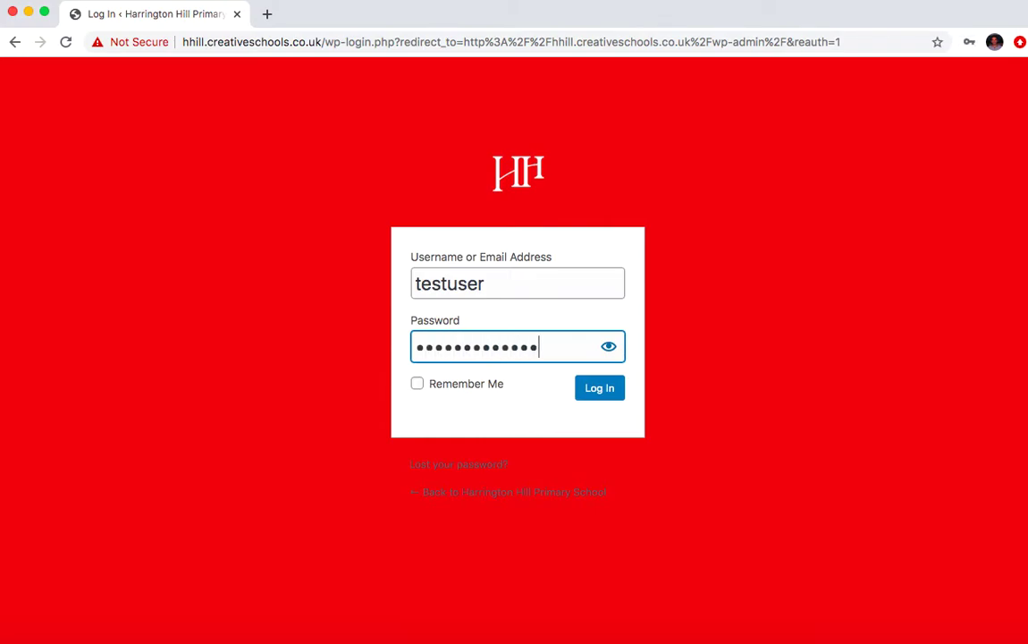
type("••••")
key("Return")
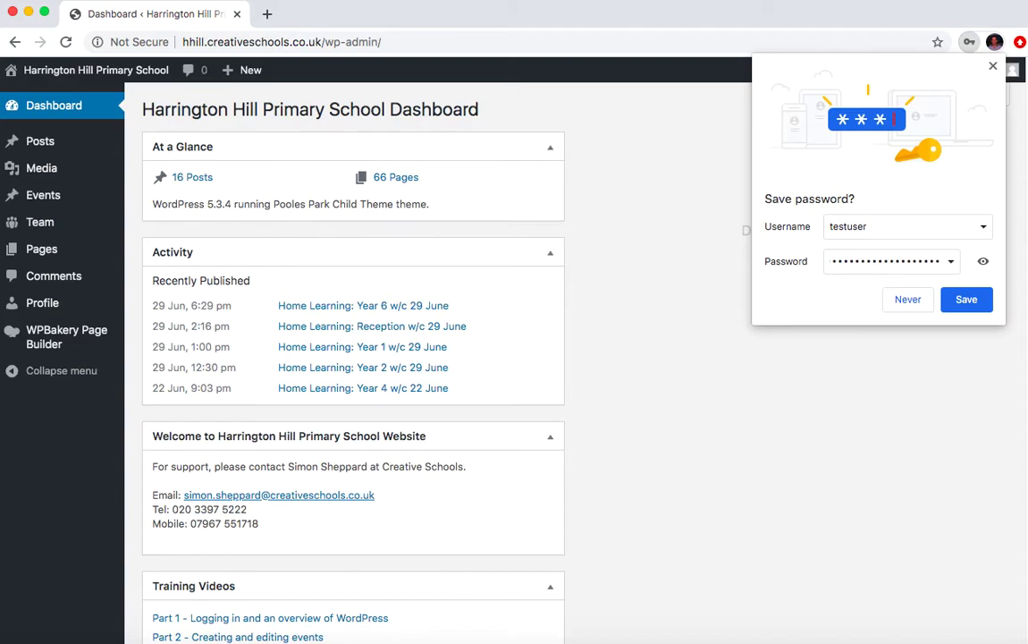
left_click(924, 298)
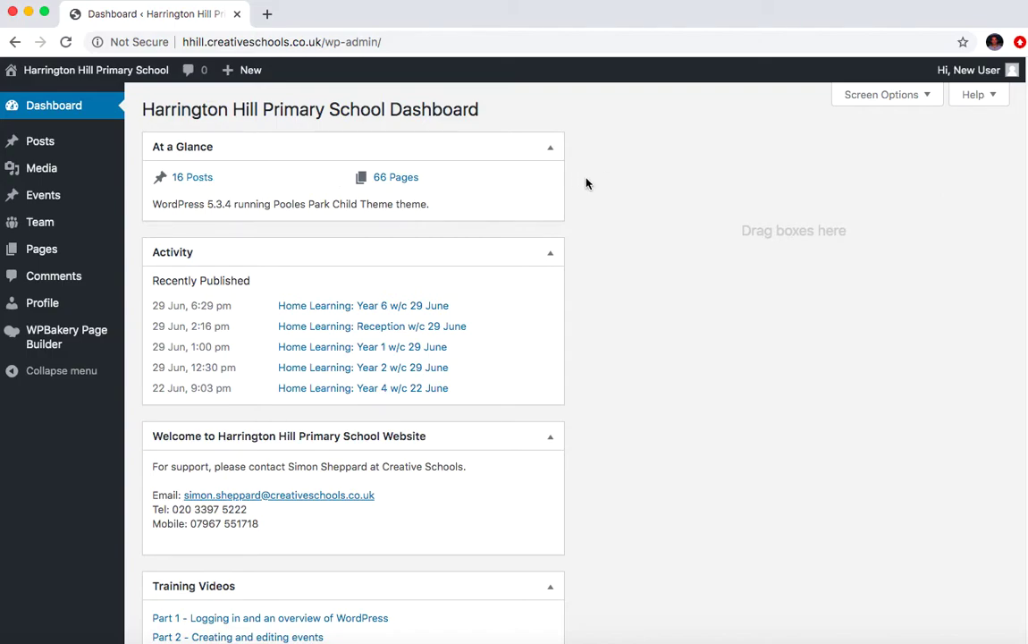
Step: Look over the dashboard's activity, support and training video sections, and visit the live school website
scroll(587, 181, "down", 1)
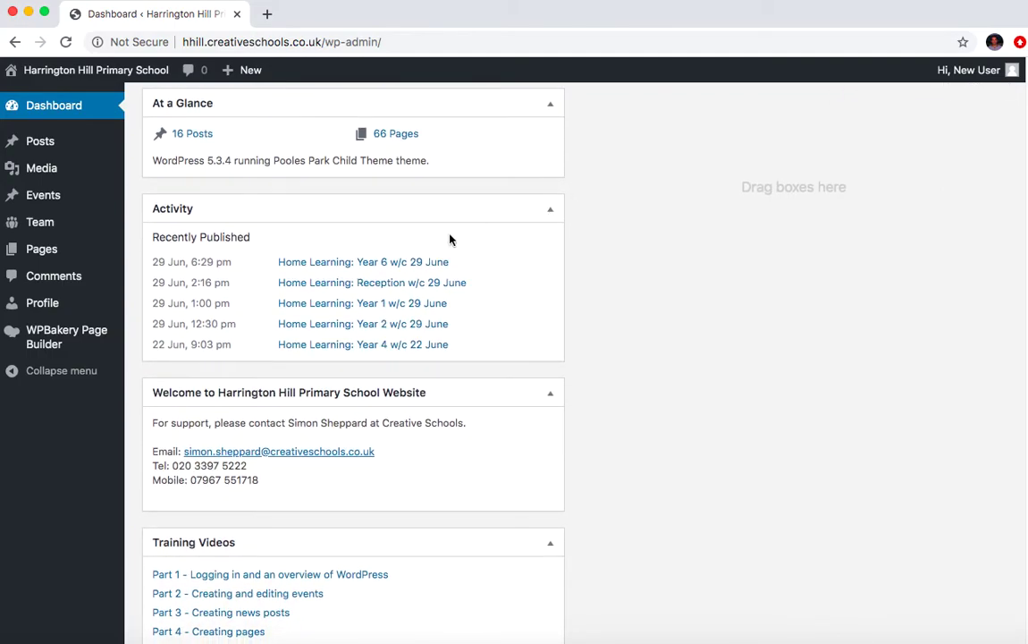
scroll(640, 275, "down", 2)
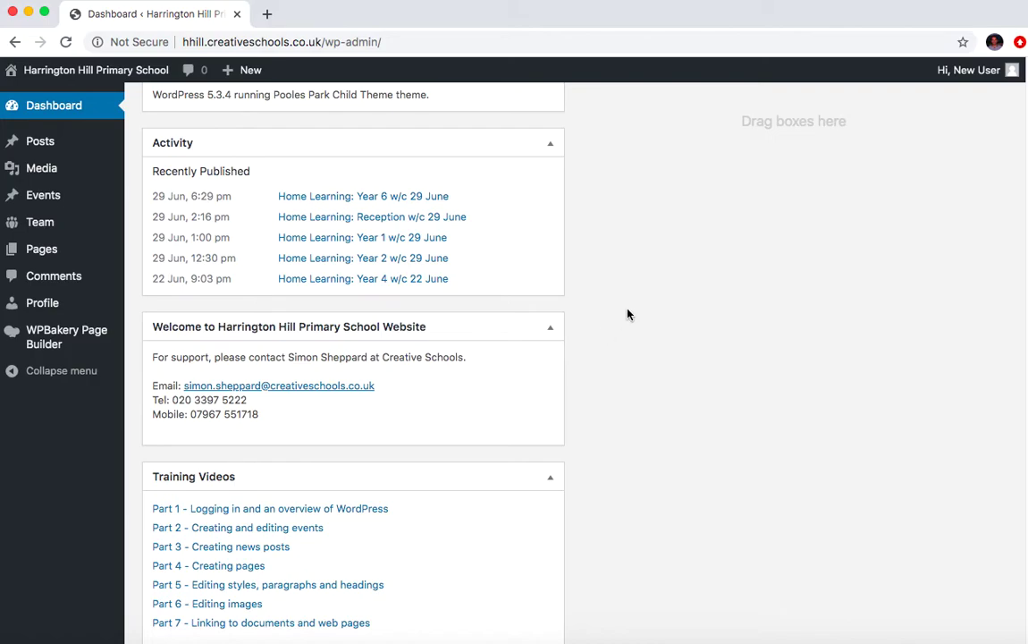
scroll(645, 310, "down", 2)
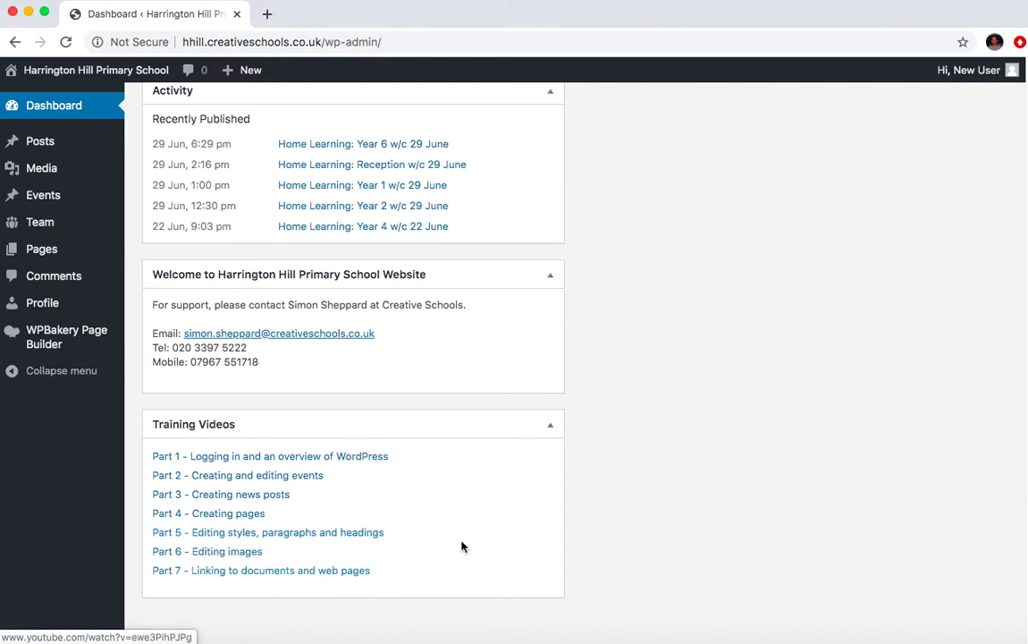
scroll(661, 387, "up", 2)
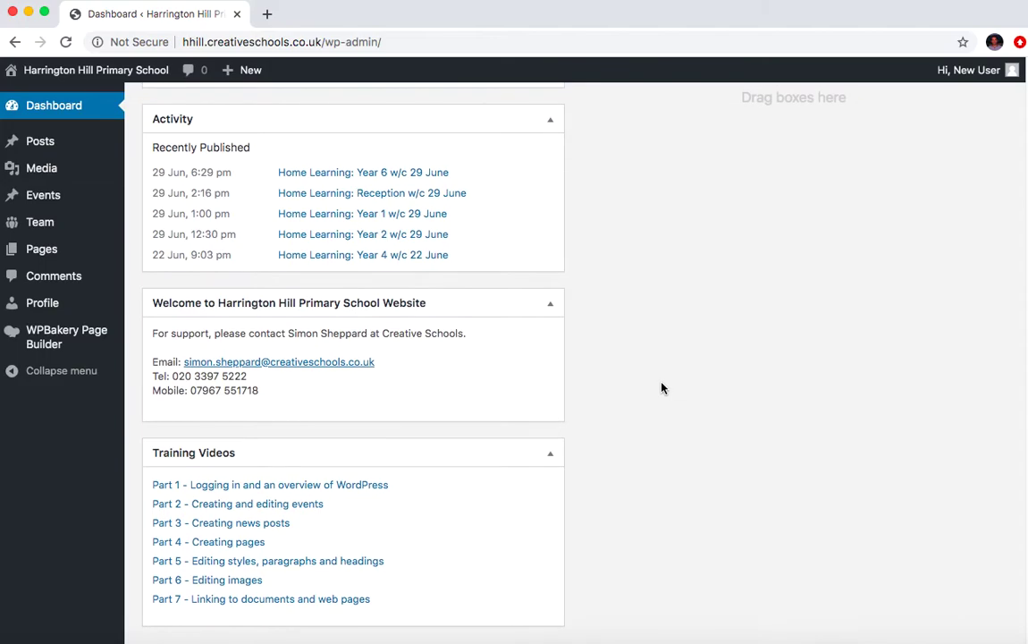
scroll(662, 387, "up", 2)
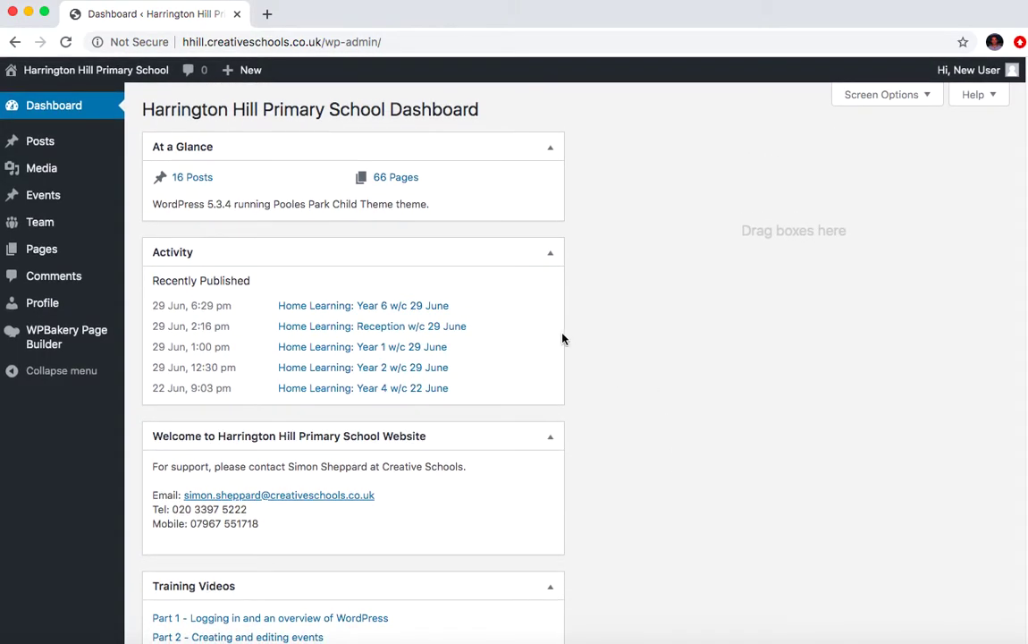
mouse_move(114, 78)
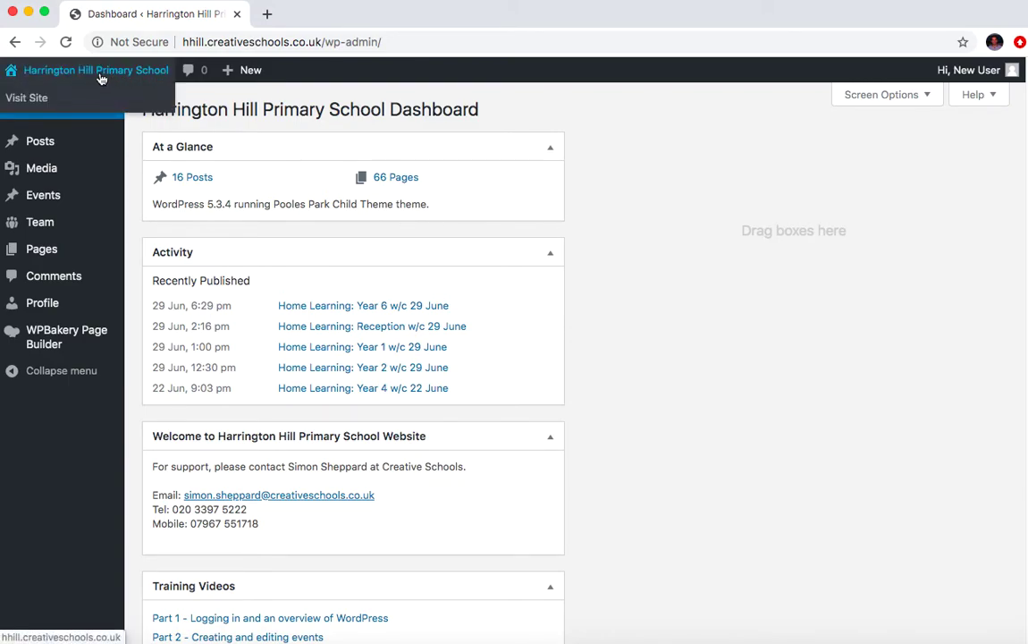
left_click(76, 103)
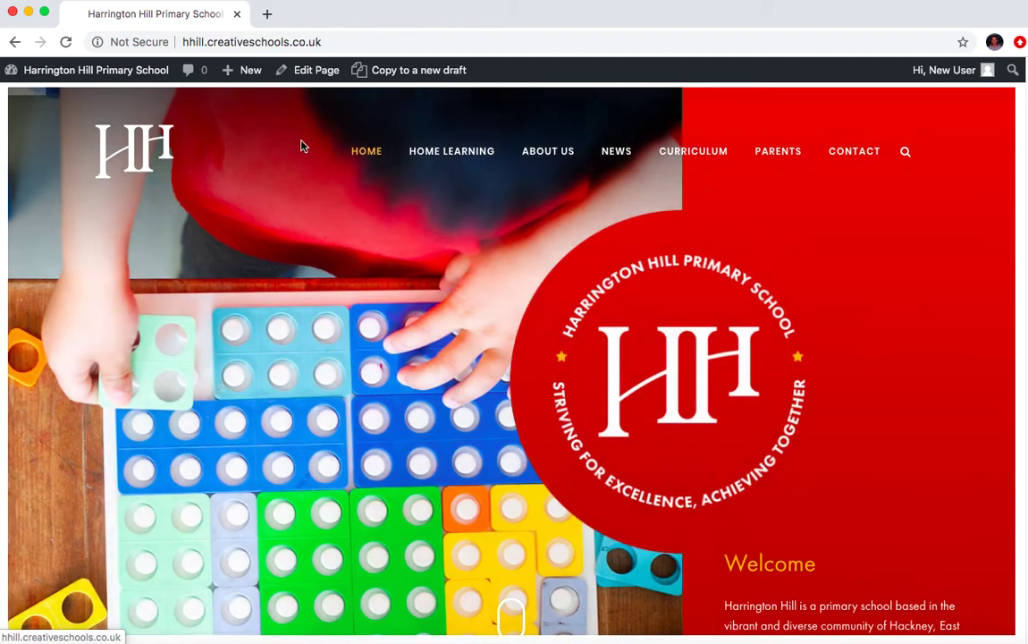
Step: Open the "Home Learning: Reception w/c 29 June" post from the Reception home learning page and copy it to a new draft
mouse_move(433, 160)
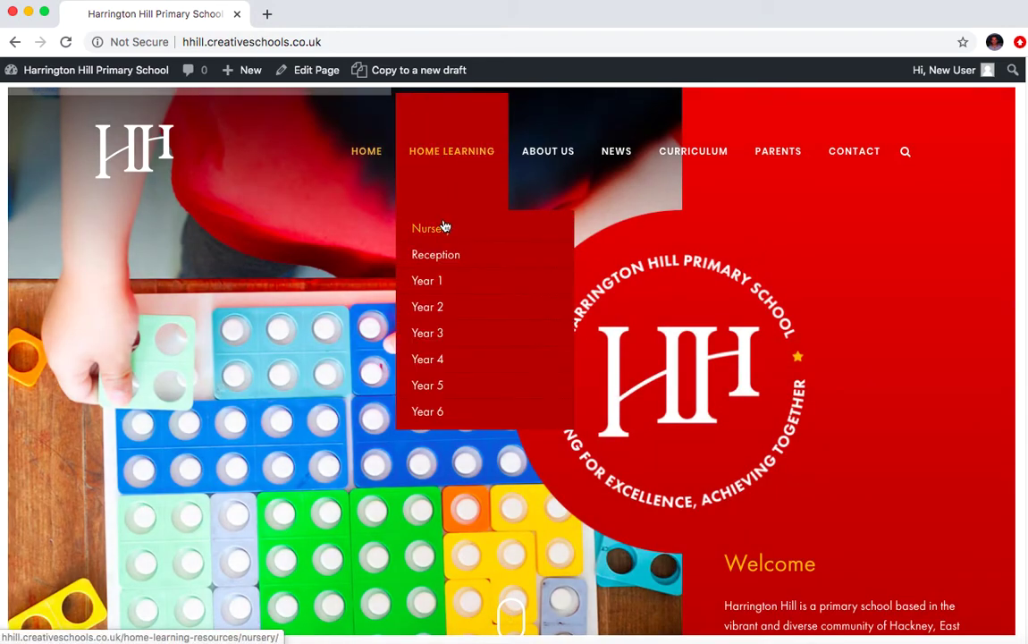
left_click(452, 255)
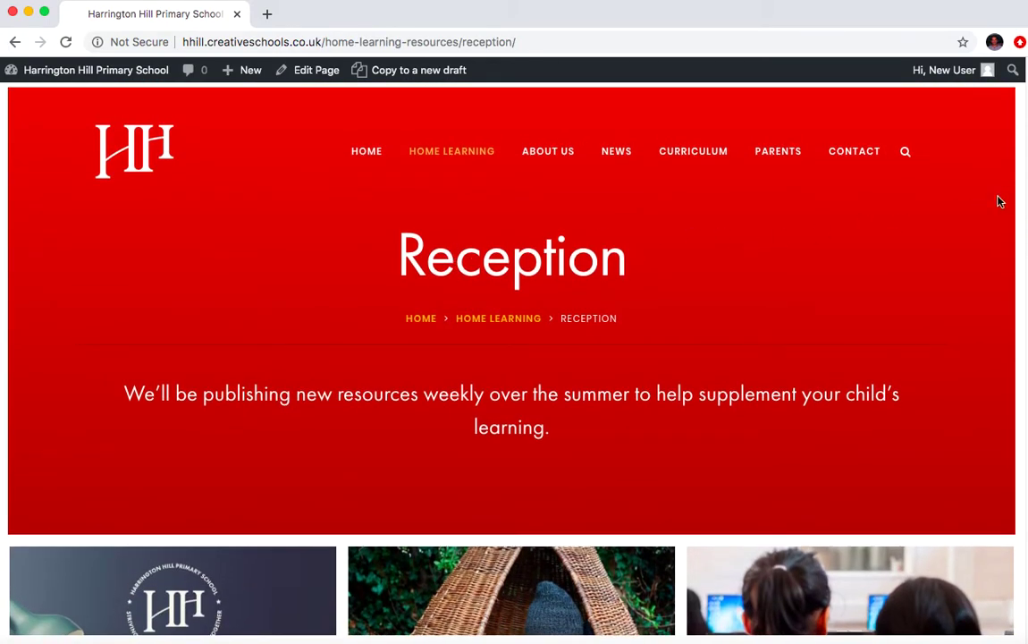
scroll(905, 207, "down", 5)
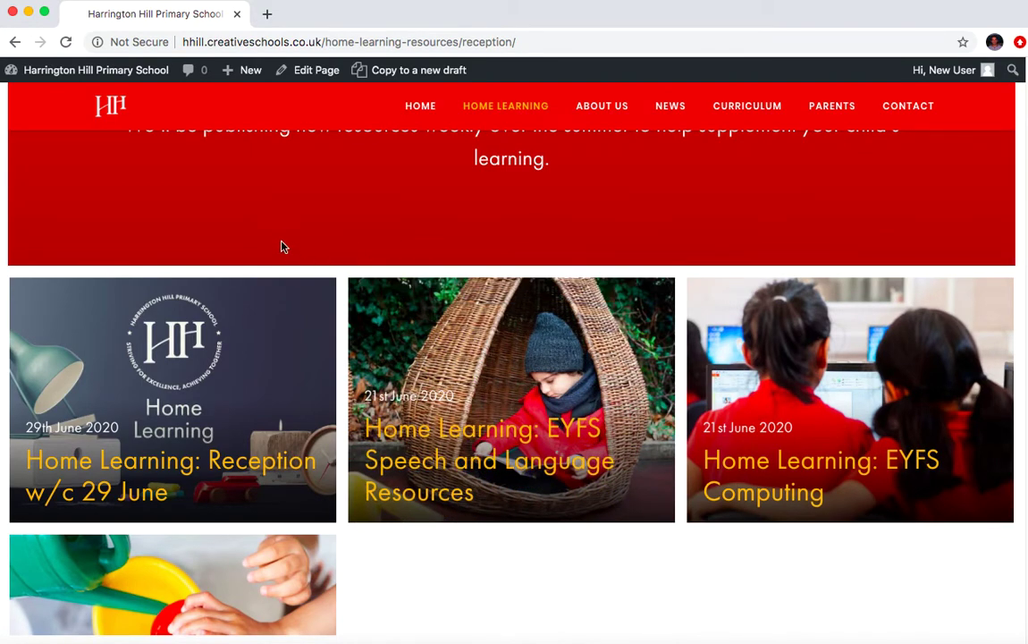
left_click(236, 349)
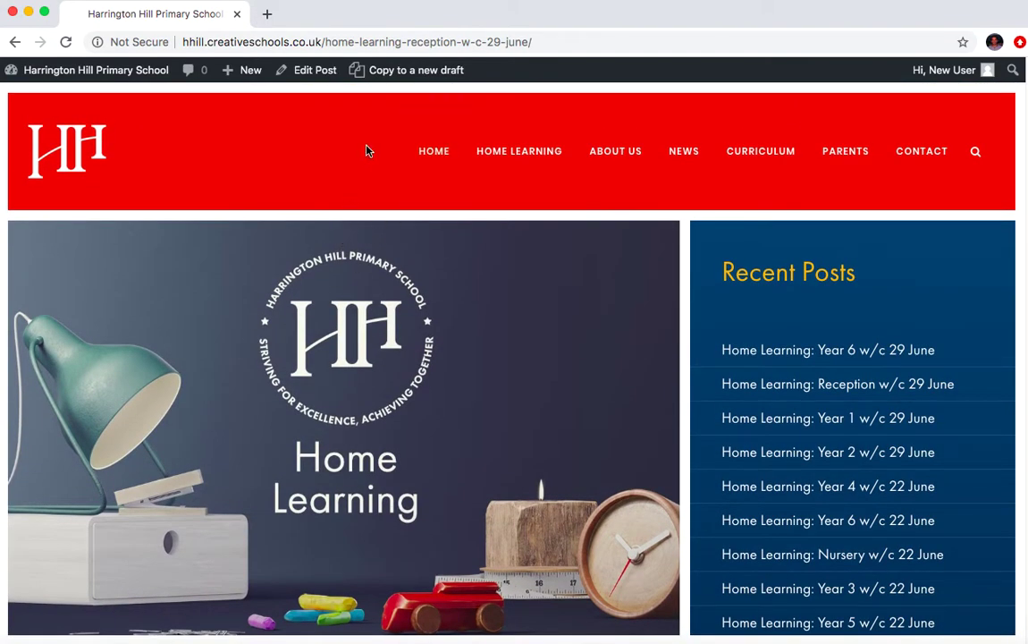
left_click(414, 73)
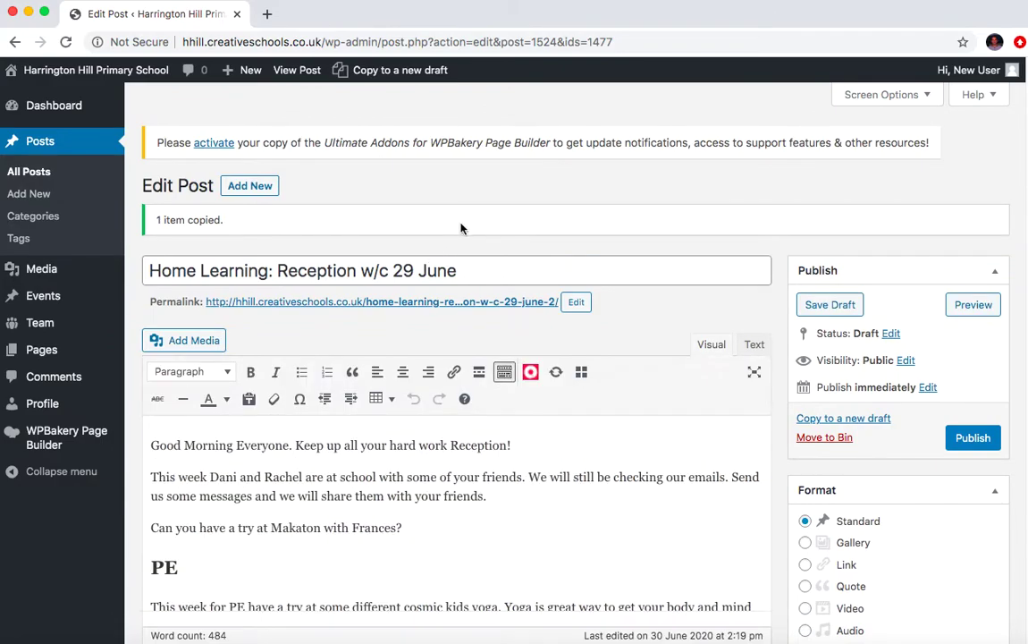
Step: Change the week in the draft's title so that it reads "Home Learning: Reception w/c 6 July"
left_click(415, 270)
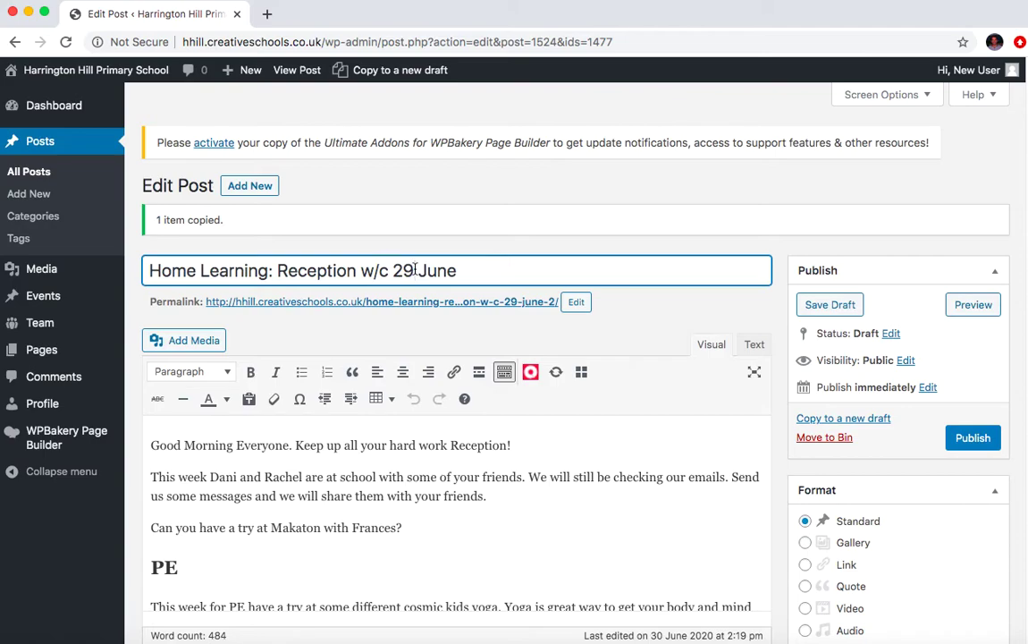
key("BackSpace")
key("BackSpace")
type("6")
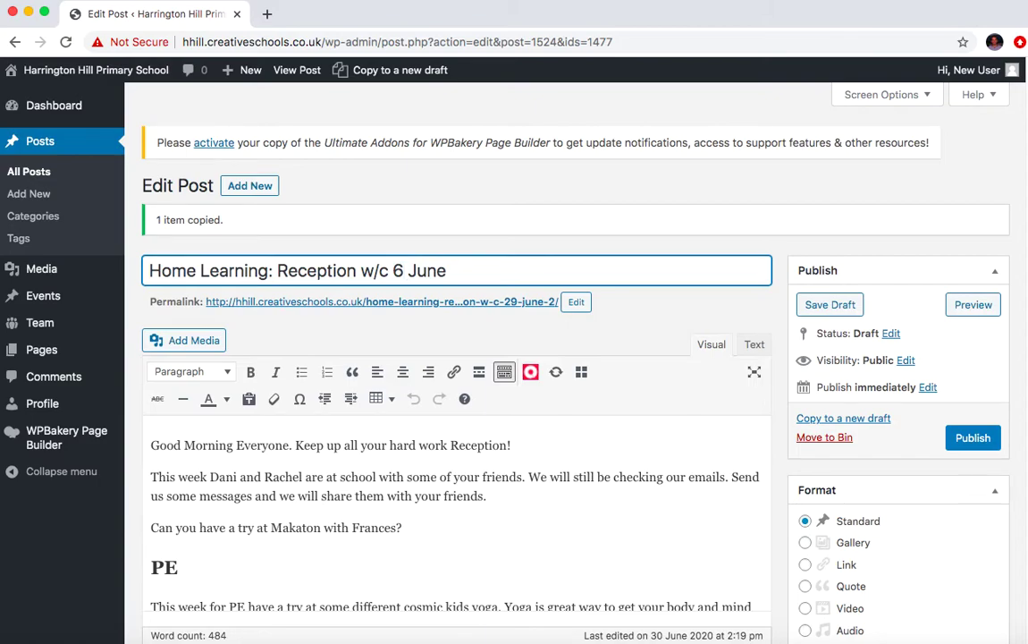
key("Delete")
key("Delete")
type("ly")
Step: Delete all of the copied body content from the Reception draft
scroll(1003, 186, "down", 4)
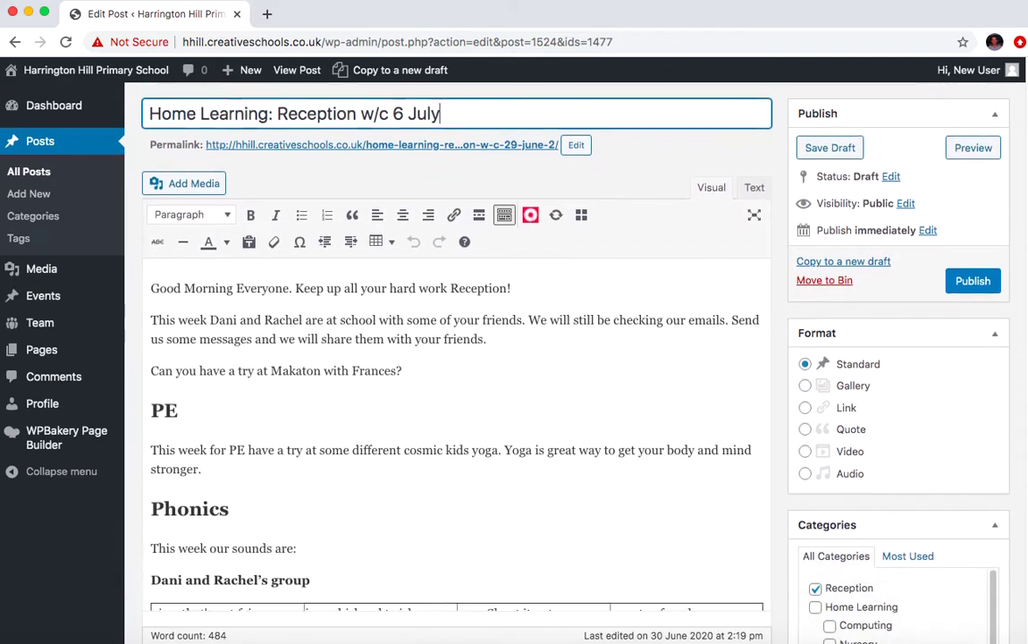
scroll(516, 357, "down", 5)
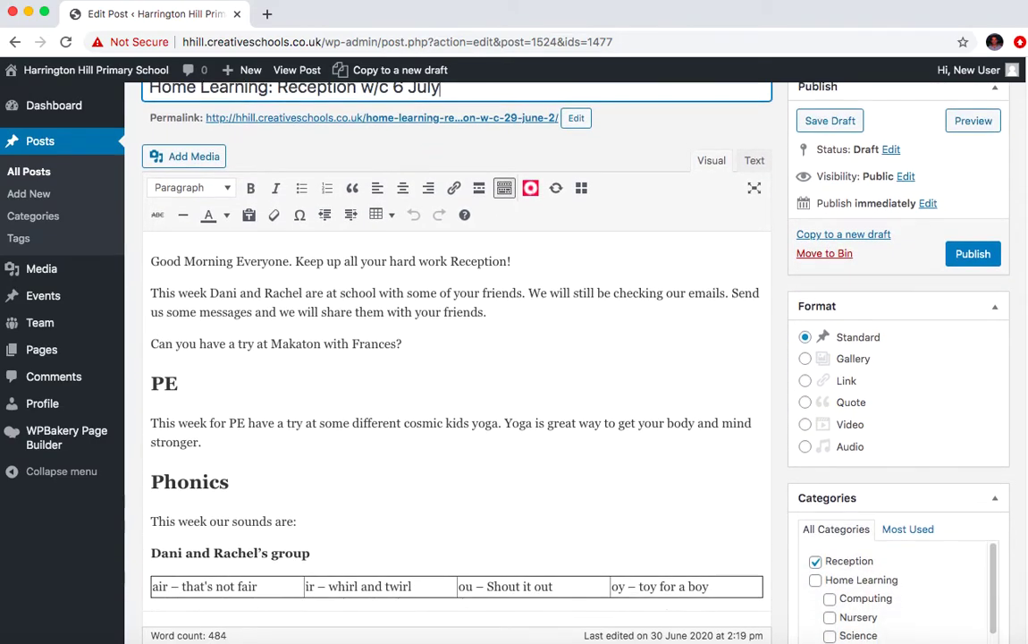
scroll(516, 358, "down", 8)
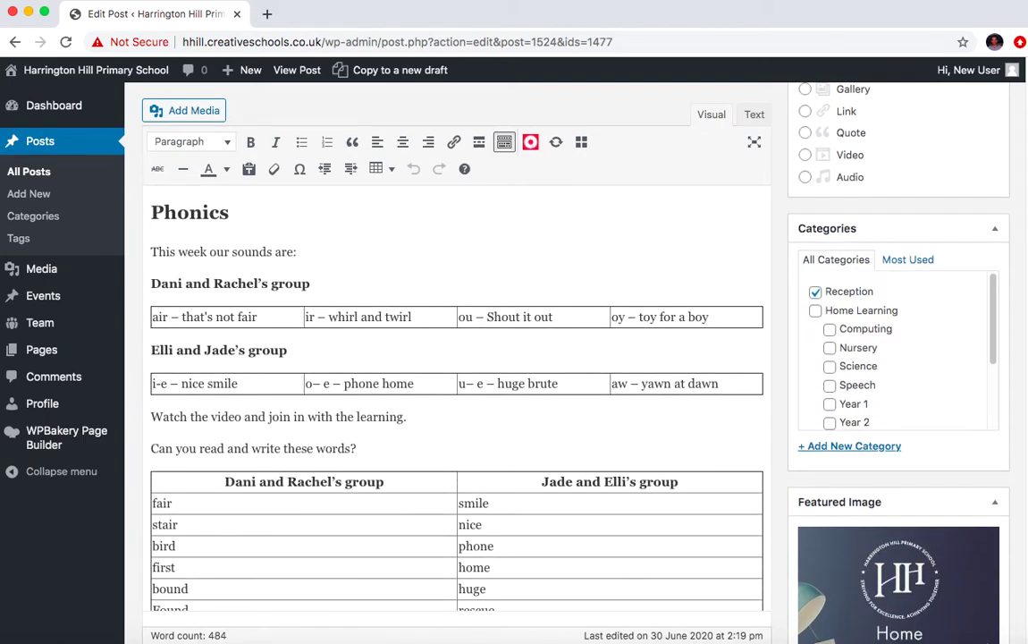
scroll(516, 358, "up", 13)
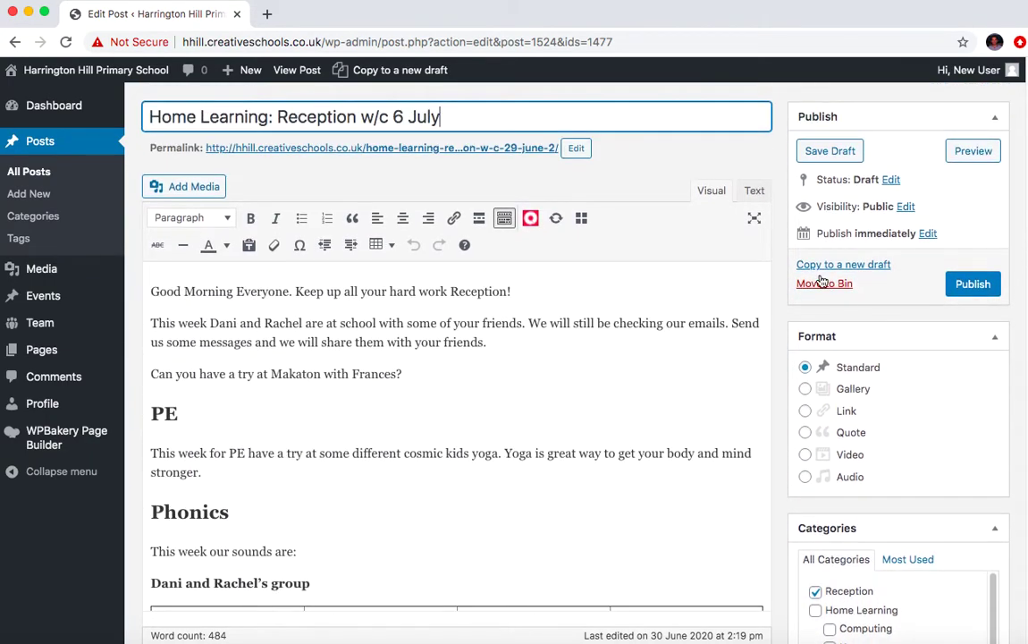
left_click(511, 321)
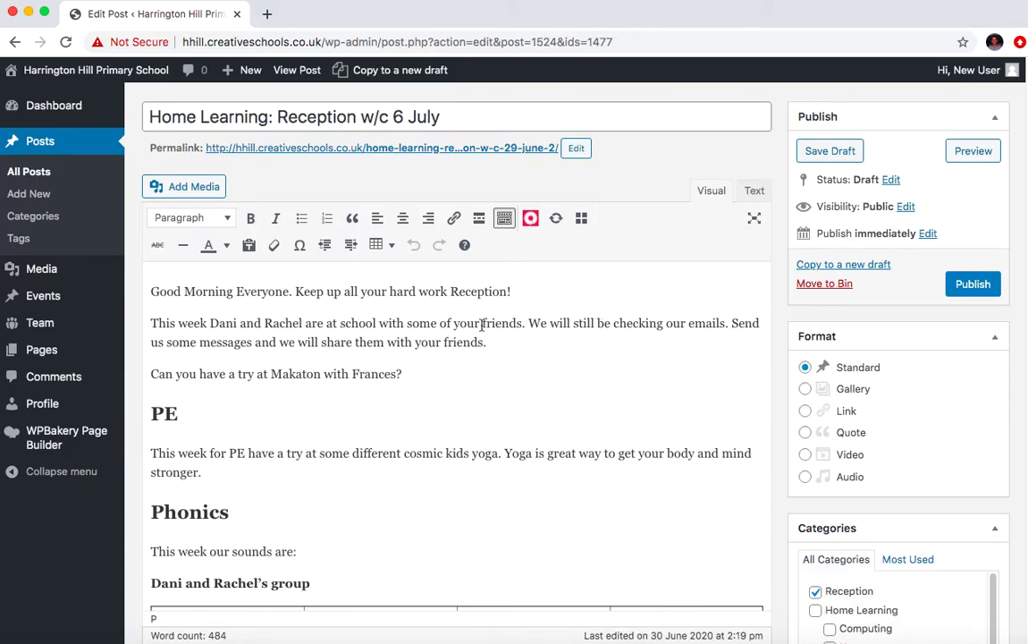
key("super+a")
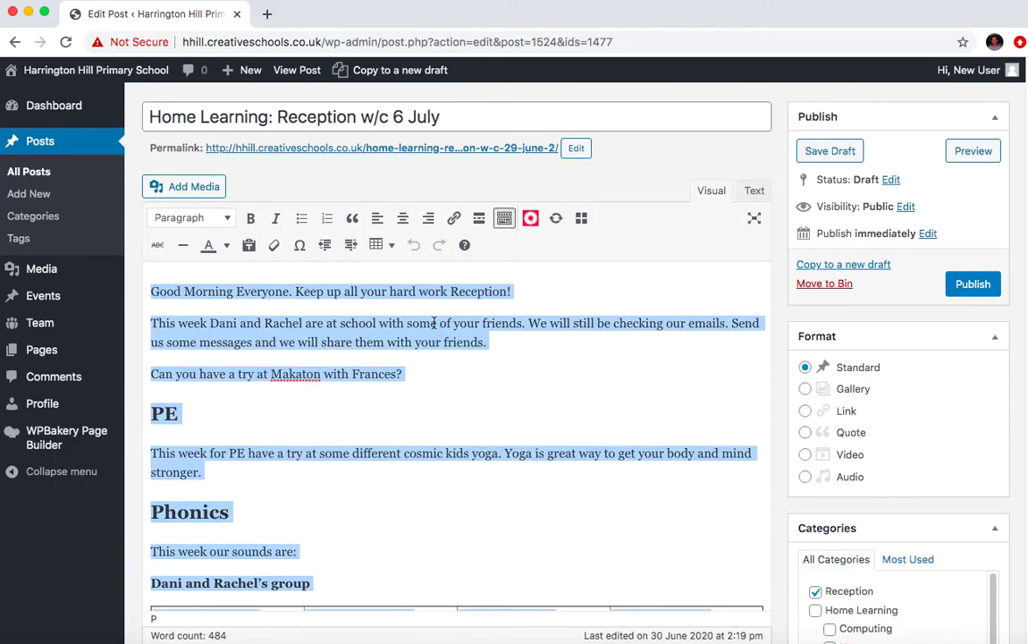
key("BackSpace")
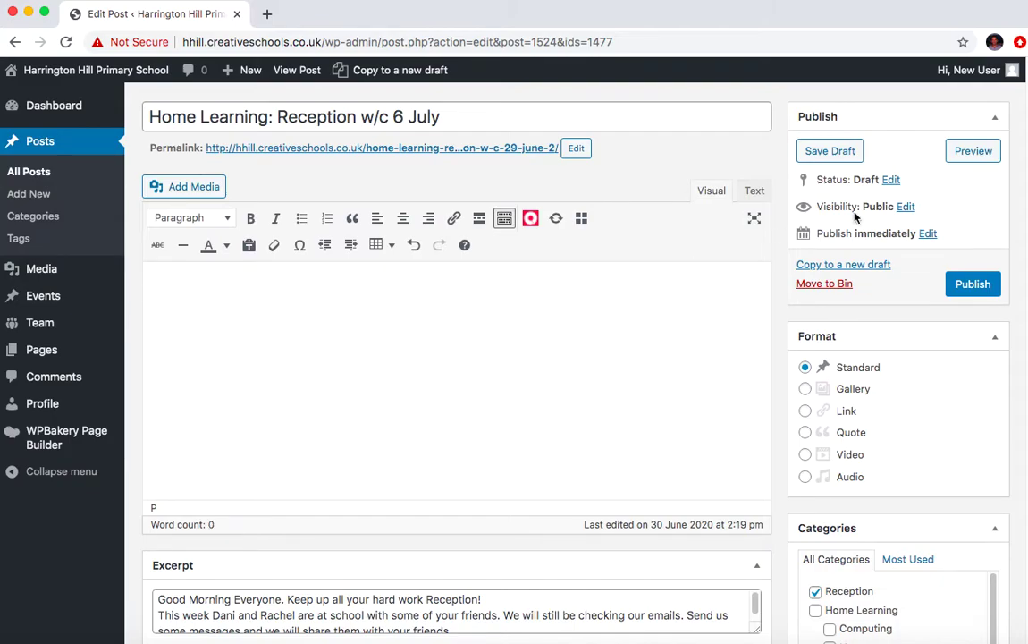
Step: Open the school's home page in a new tab and examine how the home learning posts display their excerpts
scroll(856, 216, "down", 1)
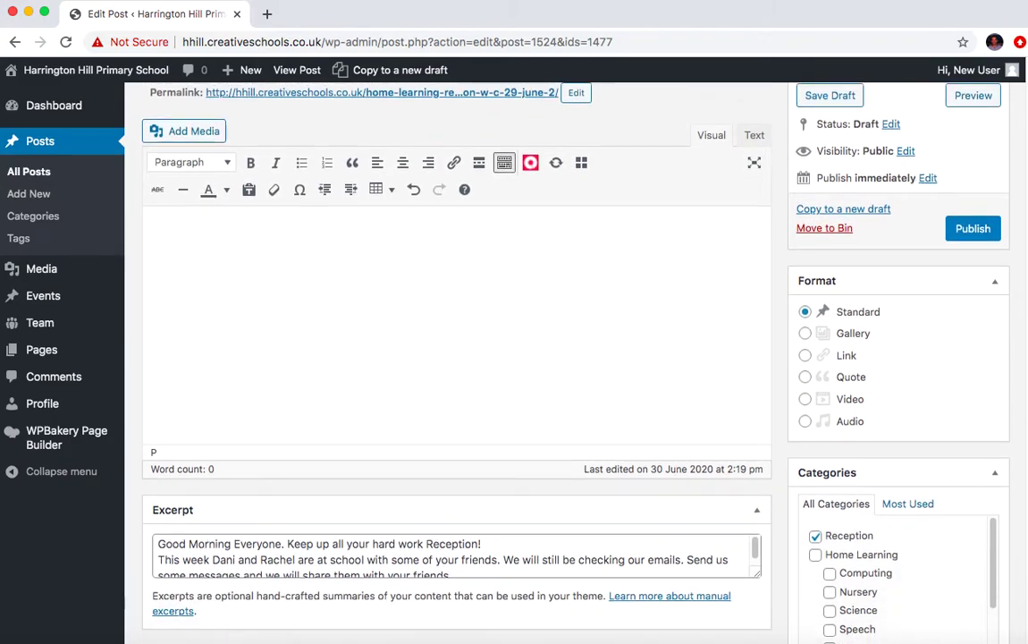
scroll(456, 357, "down", 1)
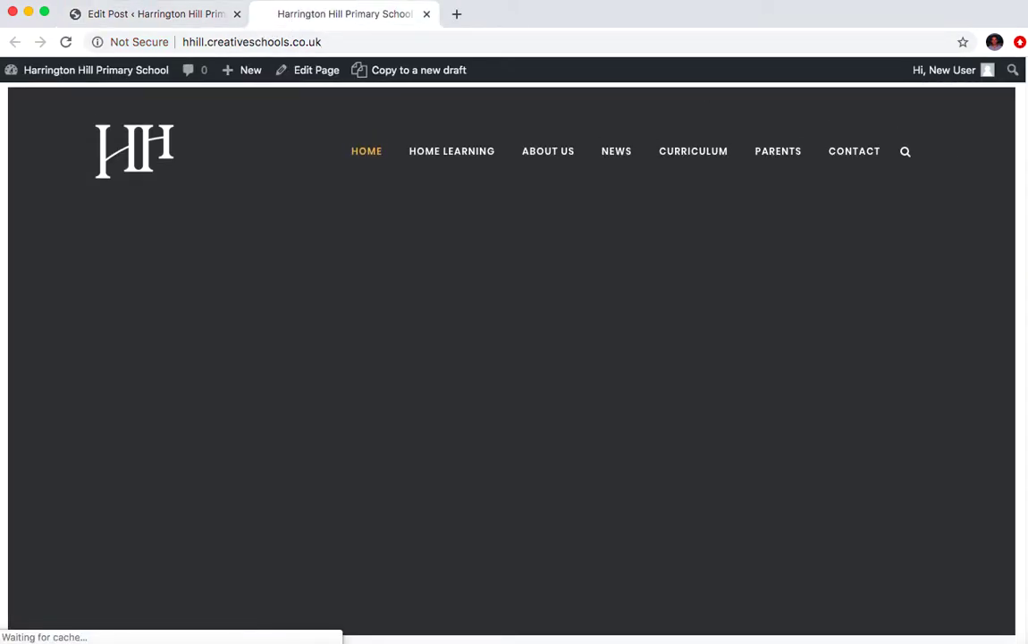
scroll(514, 357, "down", 15)
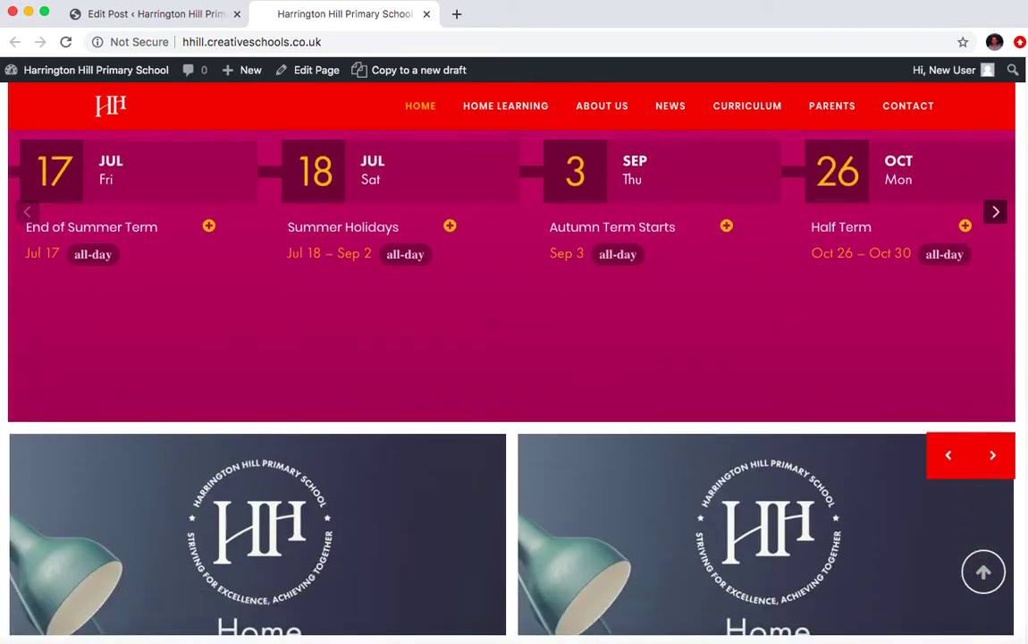
scroll(514, 358, "down", 5)
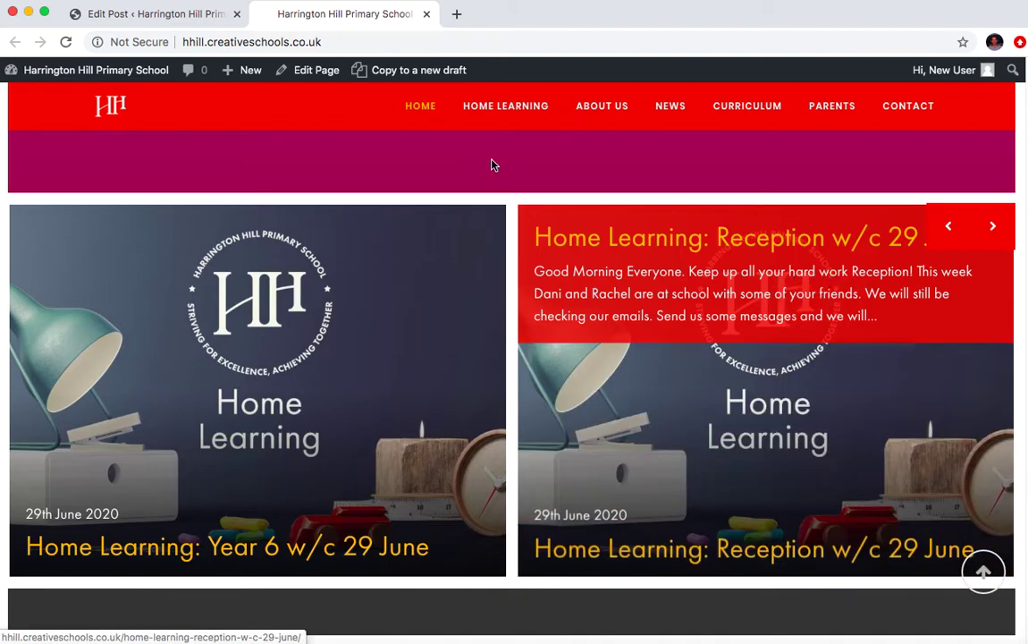
Step: Return to the Reception draft's editor and review the copied text in its excerpt
left_click(199, 22)
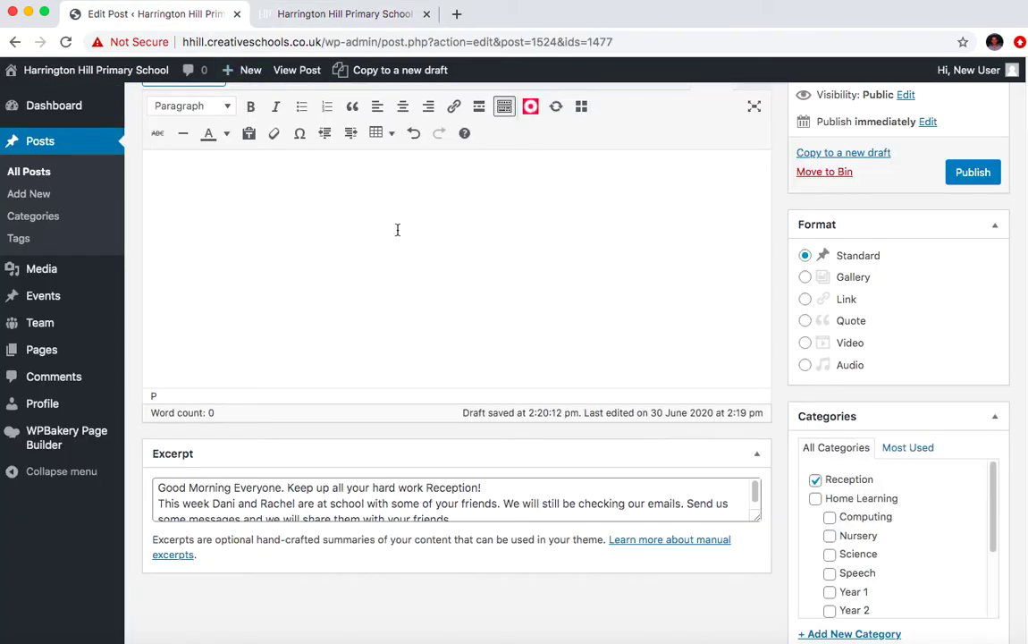
left_click_drag(414, 486, 452, 517)
key("Right")
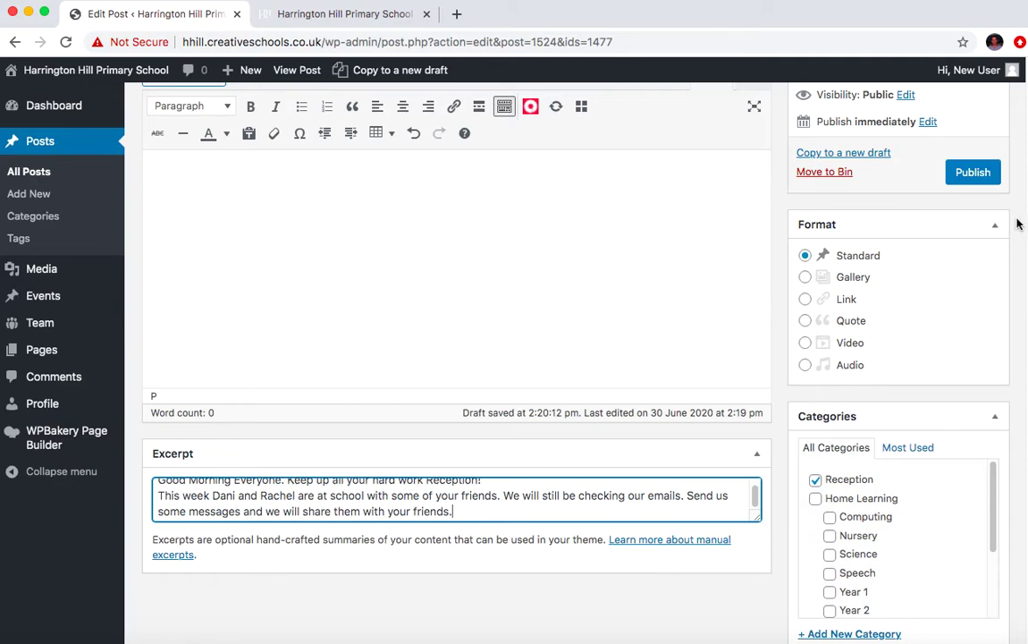
Step: Enter the placeholder text "wifhuwiefh oqehf owef owef" as the body content of the Reception draft
scroll(704, 287, "up", 3)
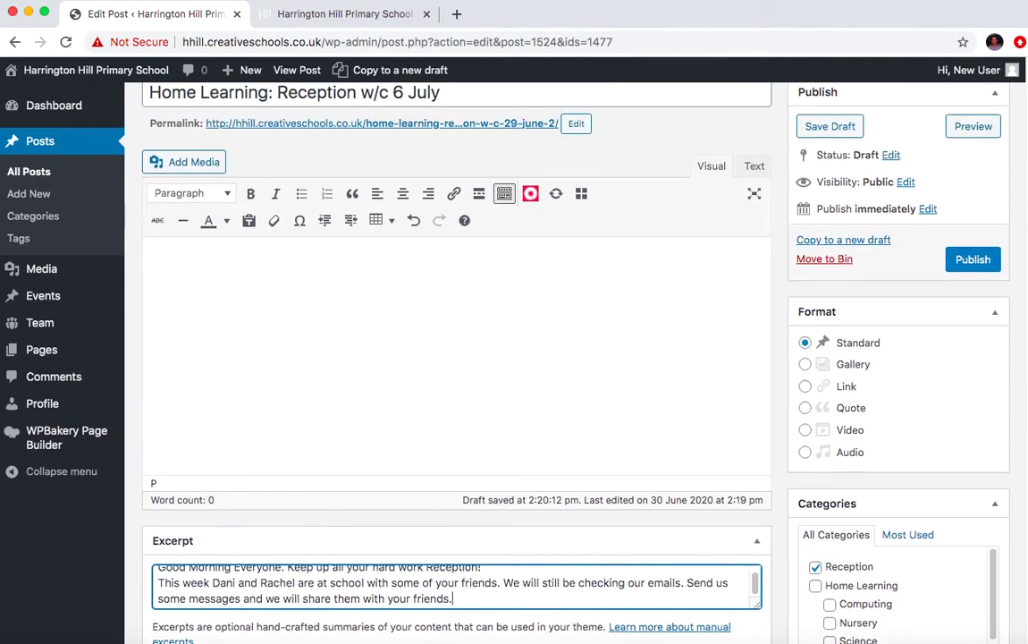
left_click(628, 274)
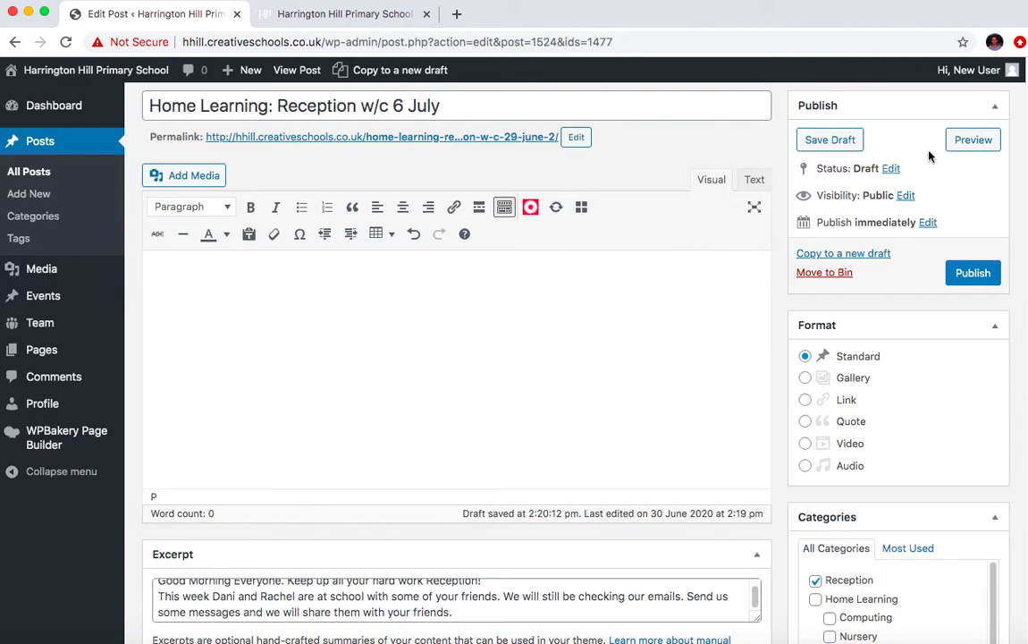
left_click(973, 141)
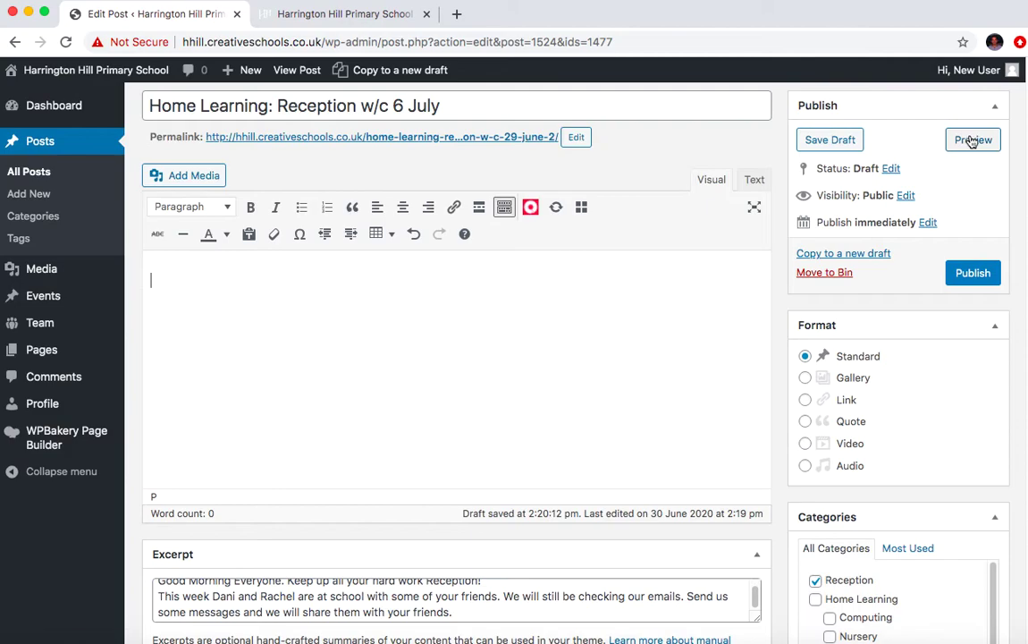
left_click(588, 309)
type("wifhuwiefh oqehf owef owef")
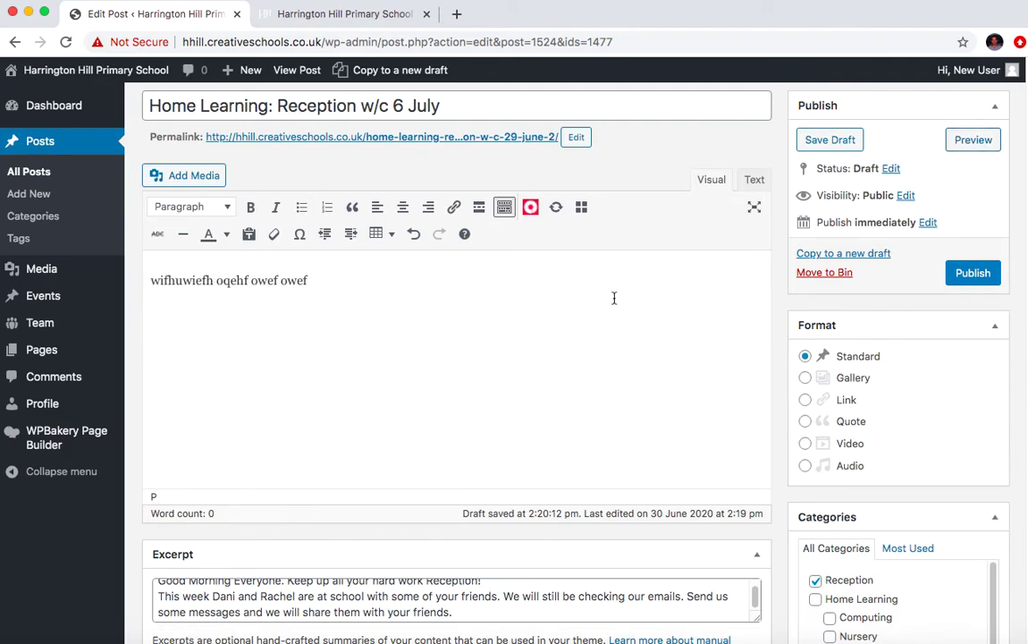
Step: Preview the Reception draft, check its title and body text on the page, and return to the editor
left_click(966, 147)
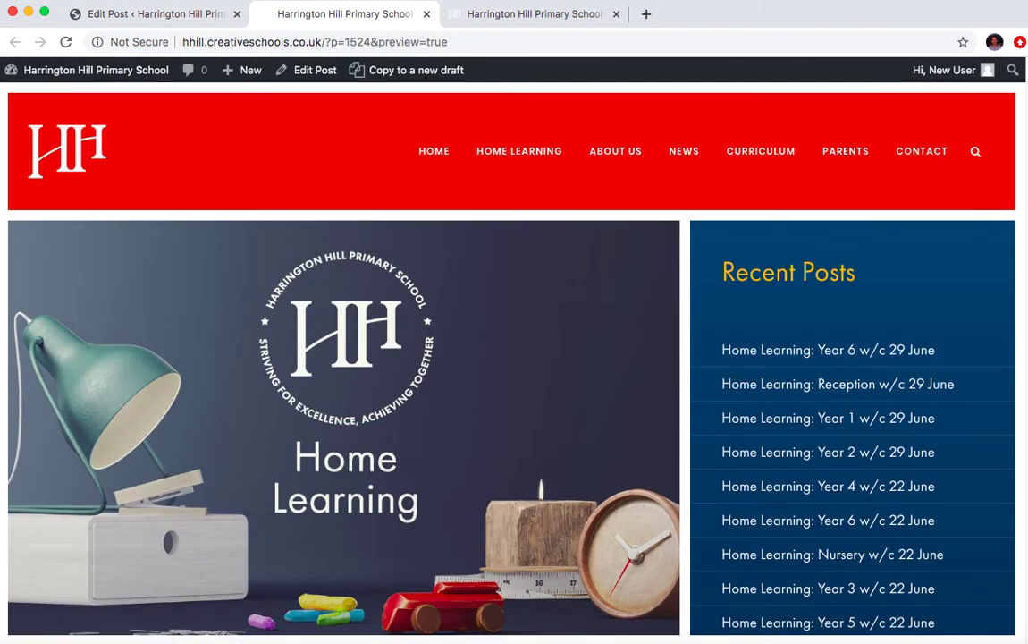
scroll(960, 251, "down", 5)
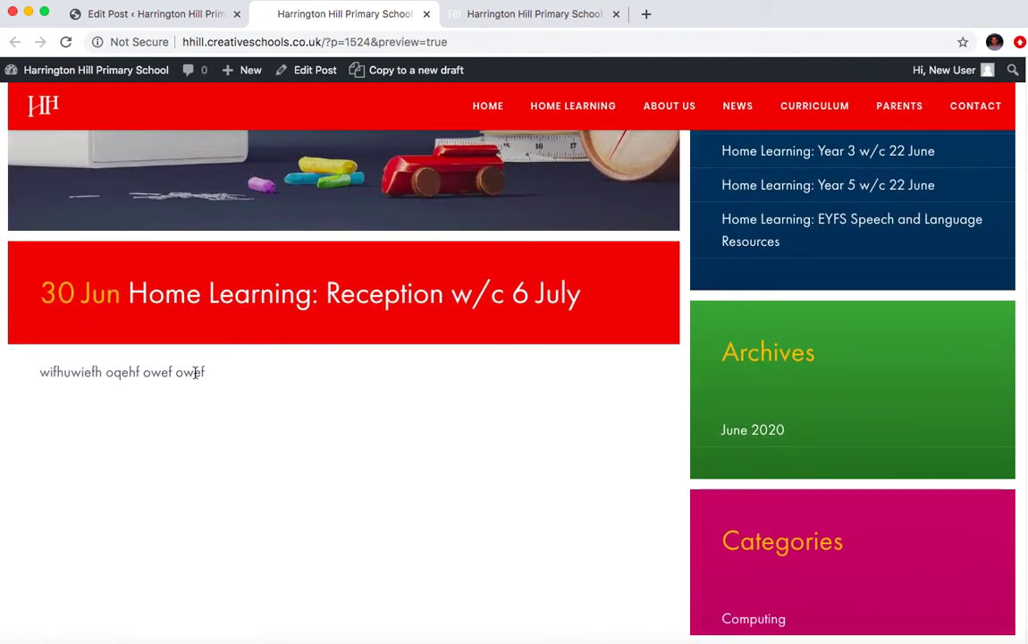
left_click(179, 18)
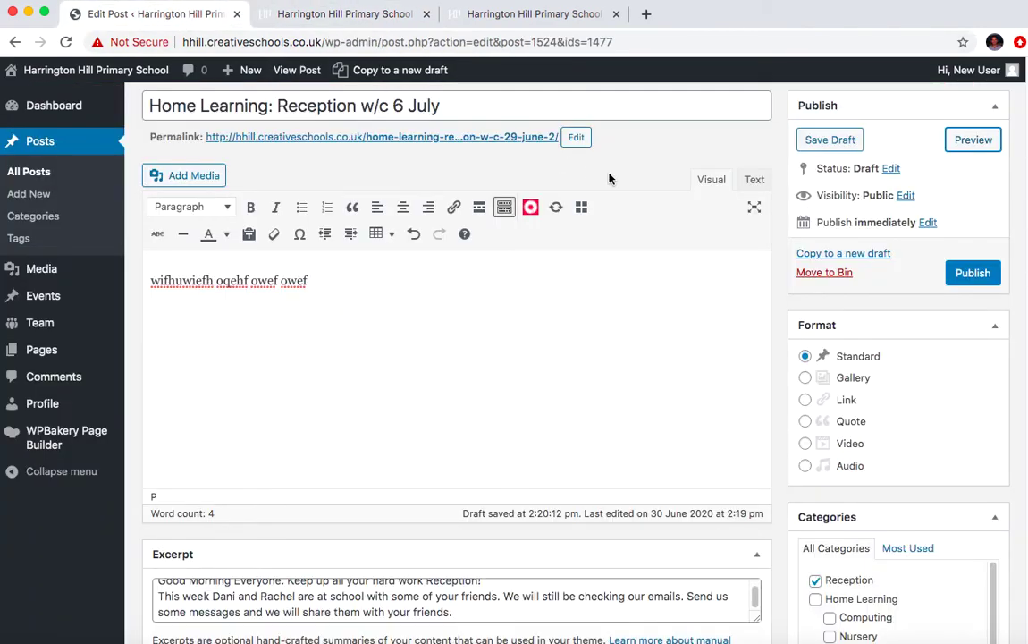